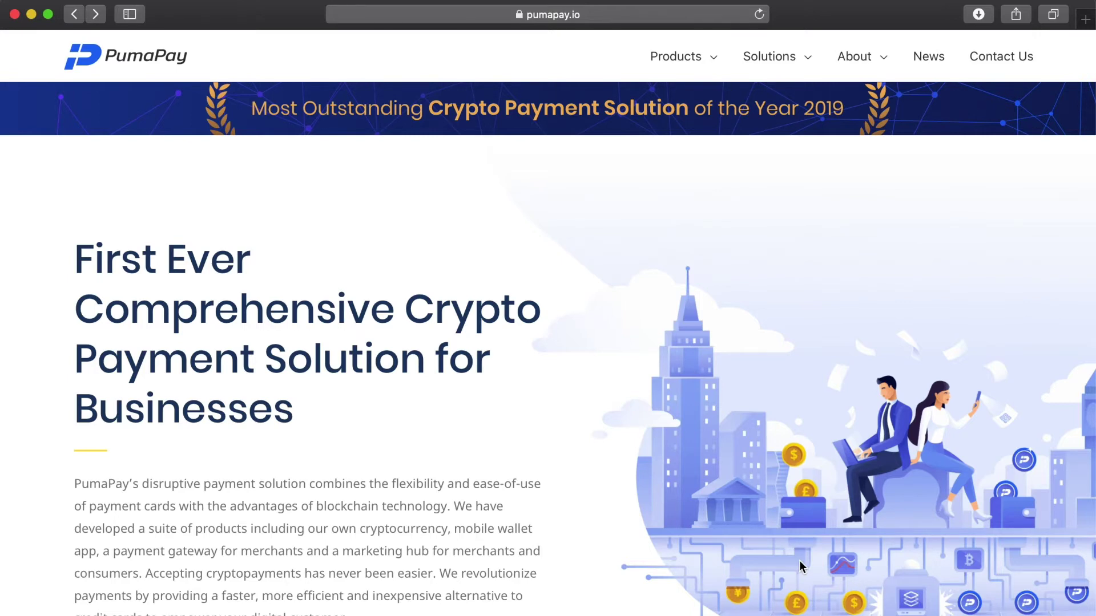
- Load the PumaPay Business Console login page from the address bar
click(626, 17)
text(CONSole.)
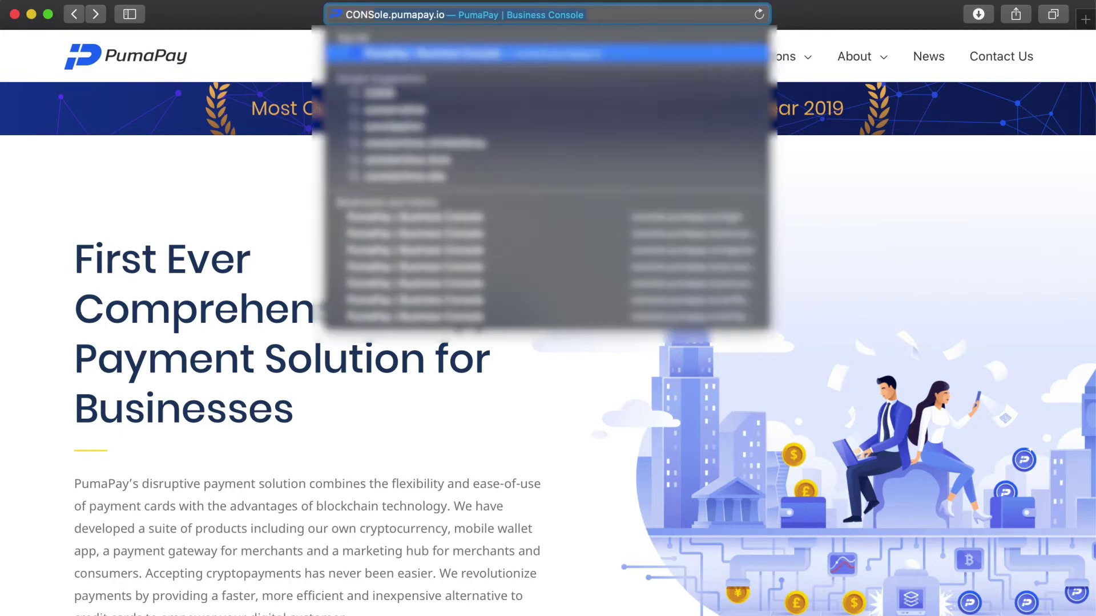
key(Return)
- Log in with the merchant account's e-mail address and password
click(708, 304)
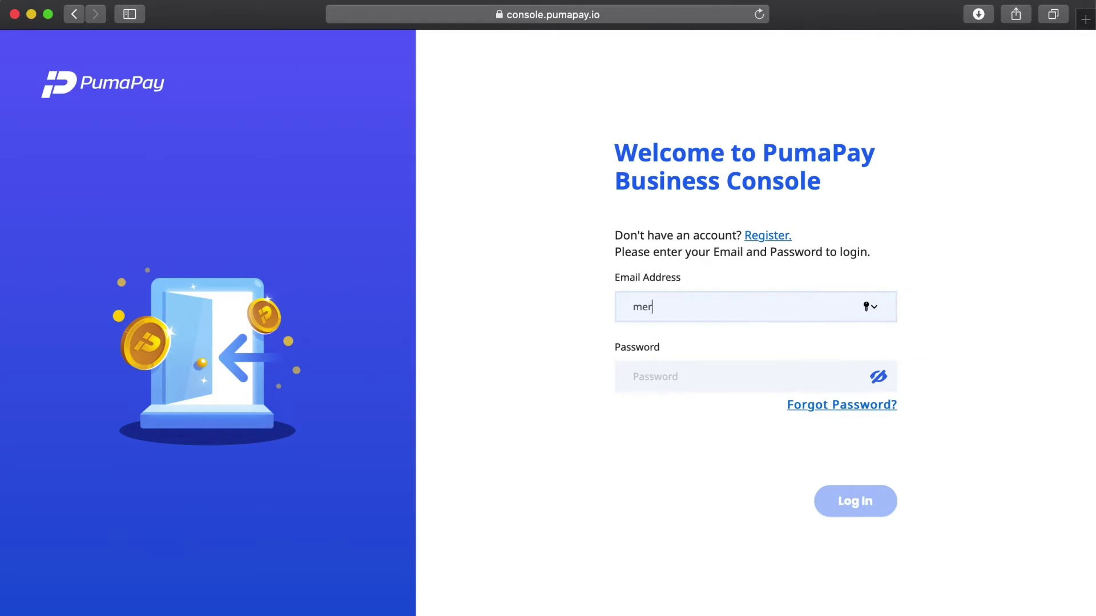
key(Tab)
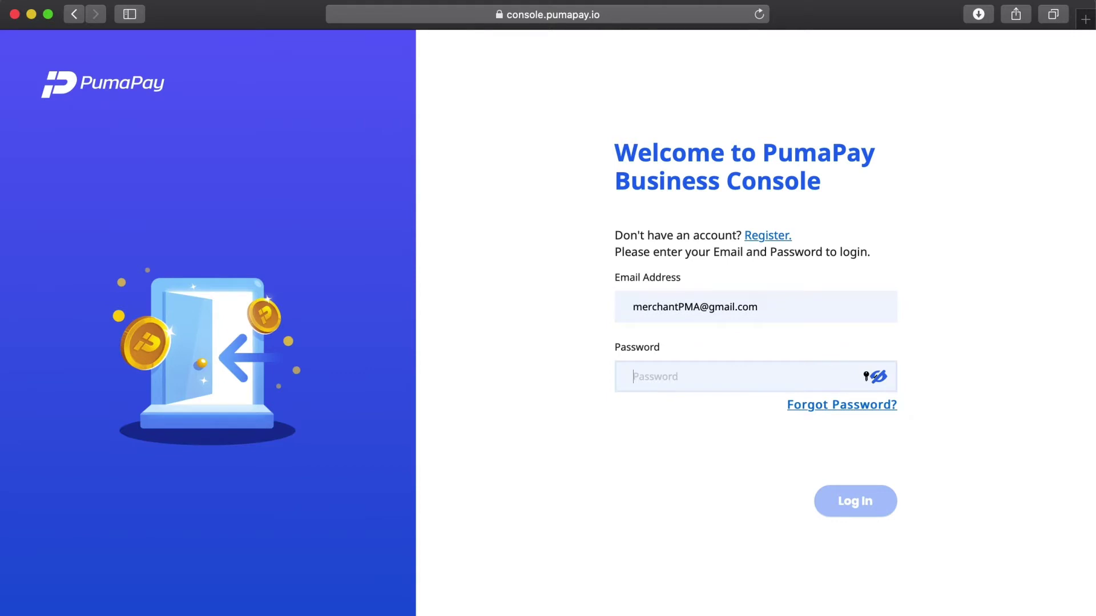
text(••••••••••••••)
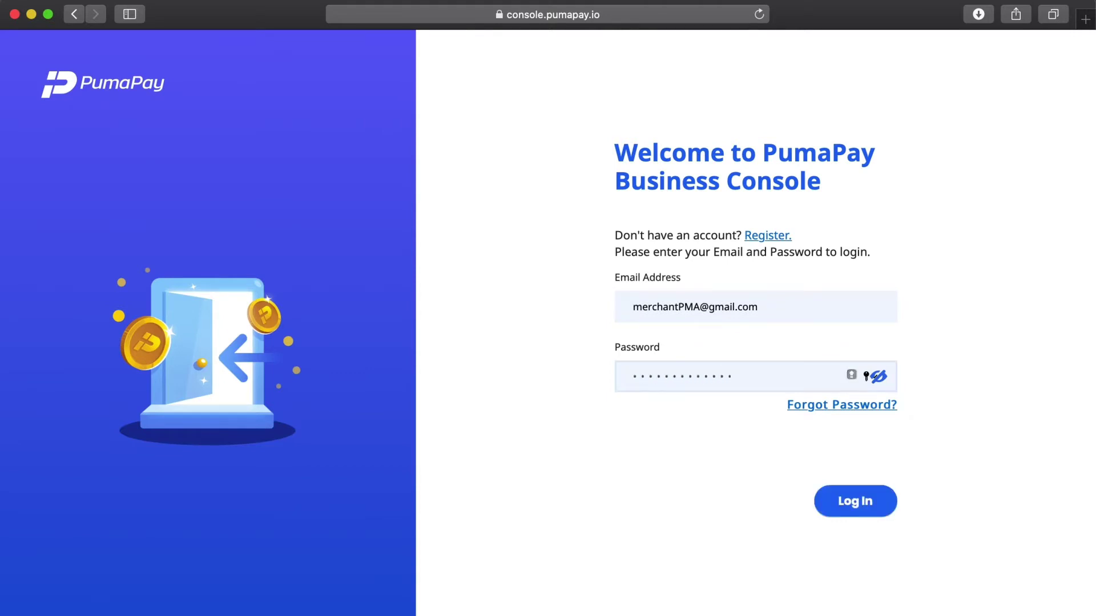
key(Return)
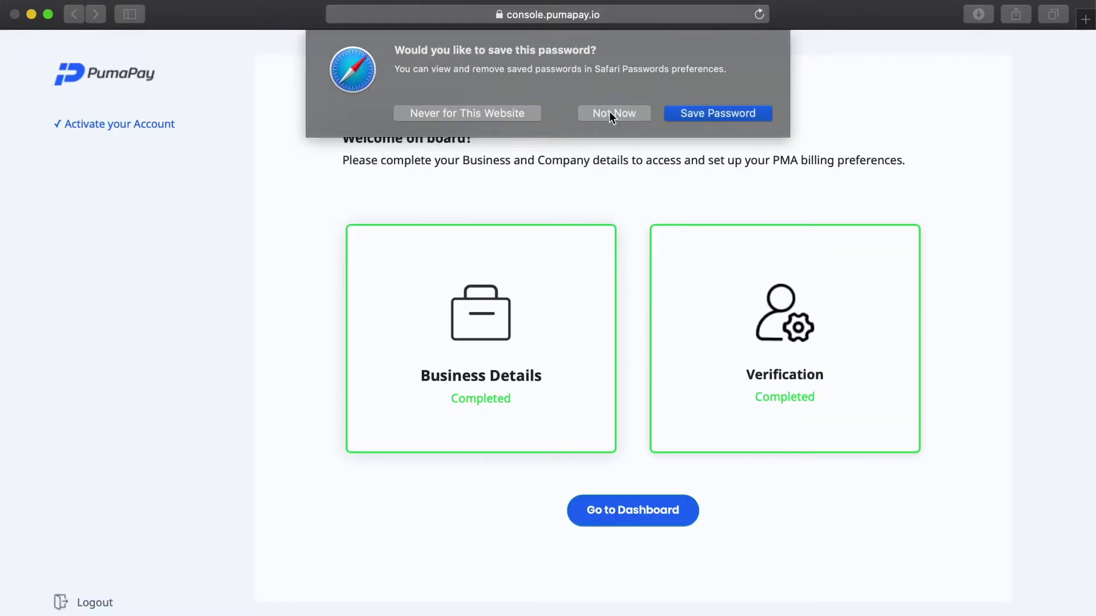
- Decline Safari's offer to save the login password with Not Now
click(609, 111)
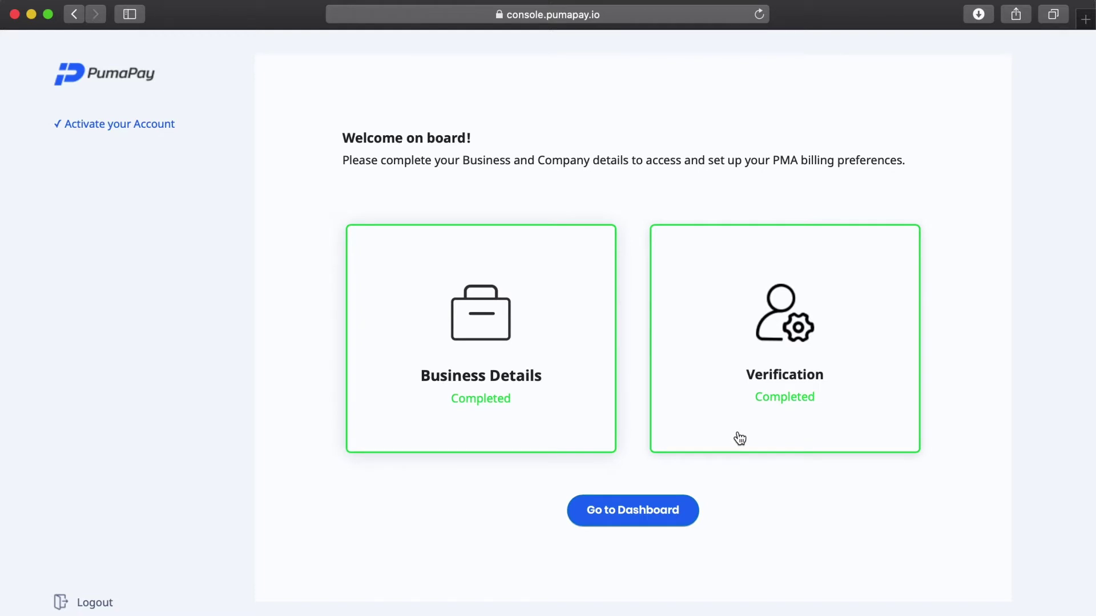
- Go from the welcome page to the console dashboard
click(626, 518)
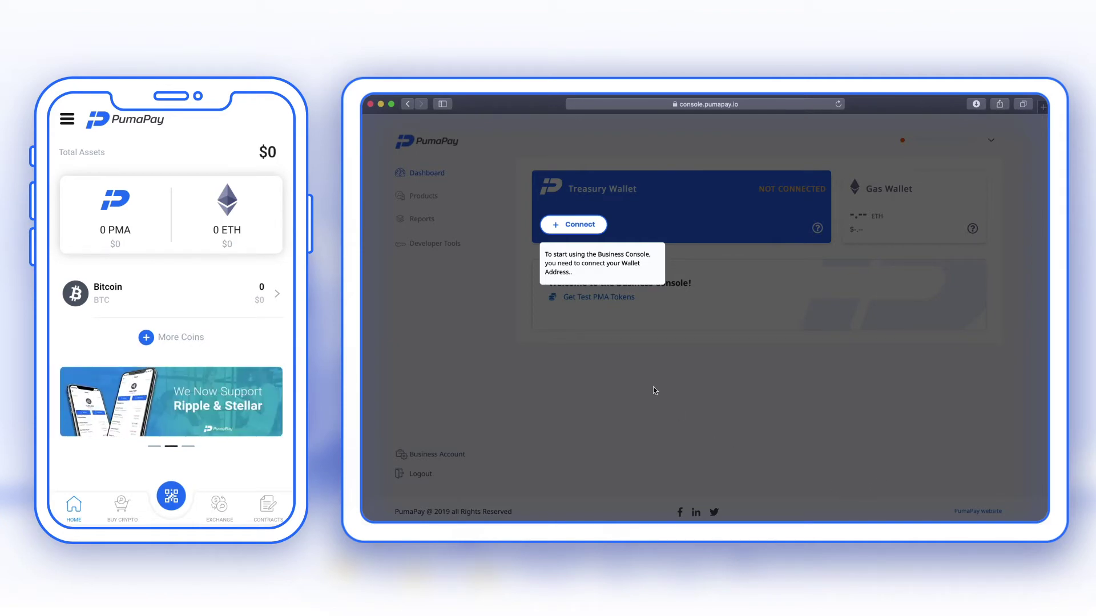
- Connect the PumaPay phone app via QR code and confirm it as Treasury Wallet
click(580, 226)
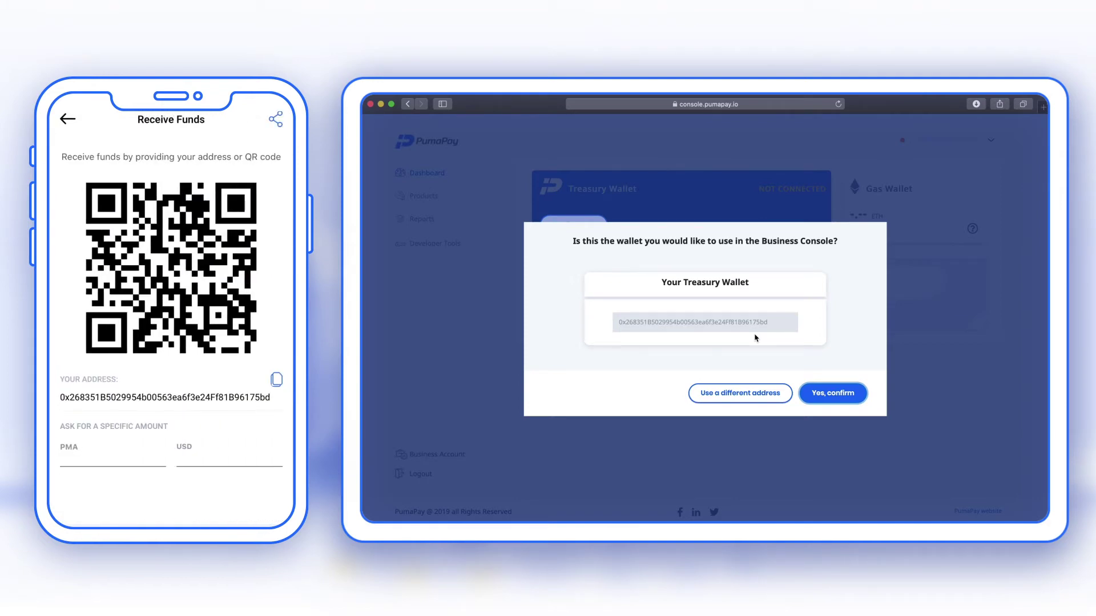
click(830, 393)
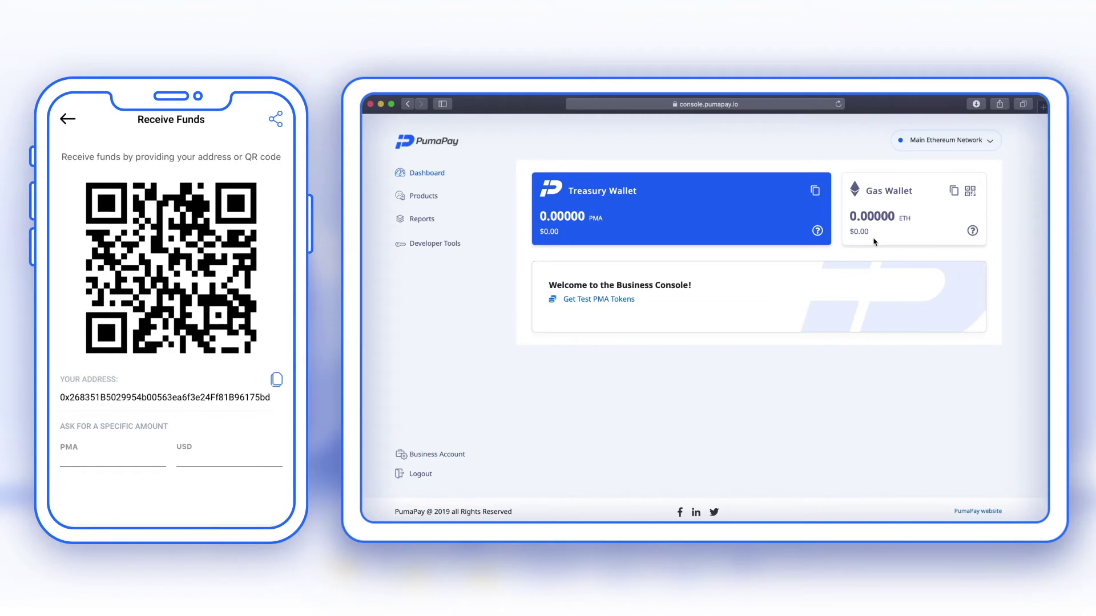
- Change the network from Main Ethereum Network to Testnet Network and confirm the switch
click(993, 145)
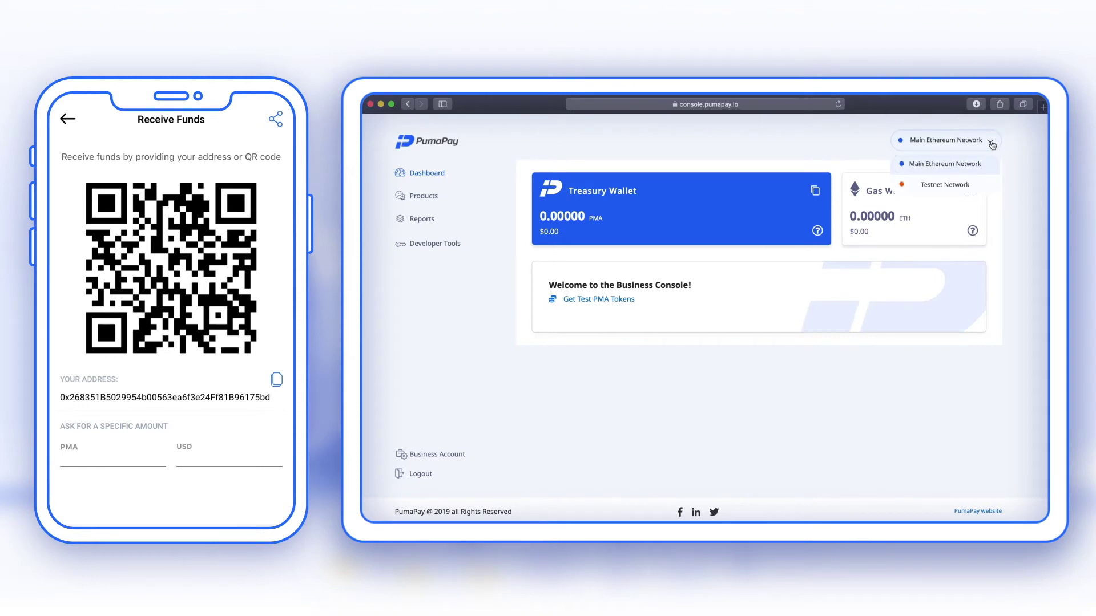
click(965, 188)
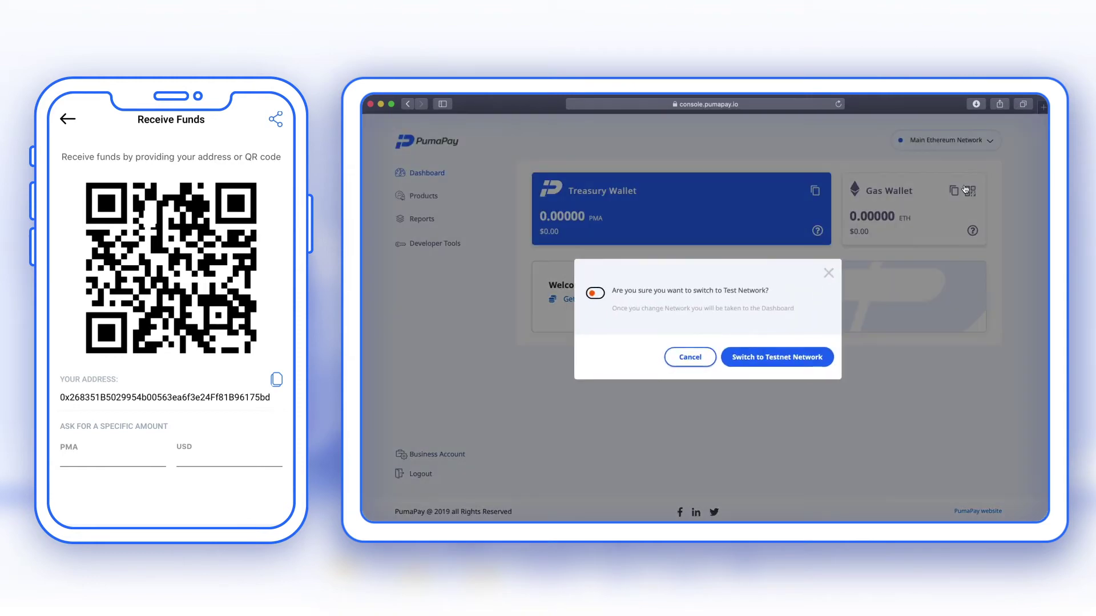
click(792, 361)
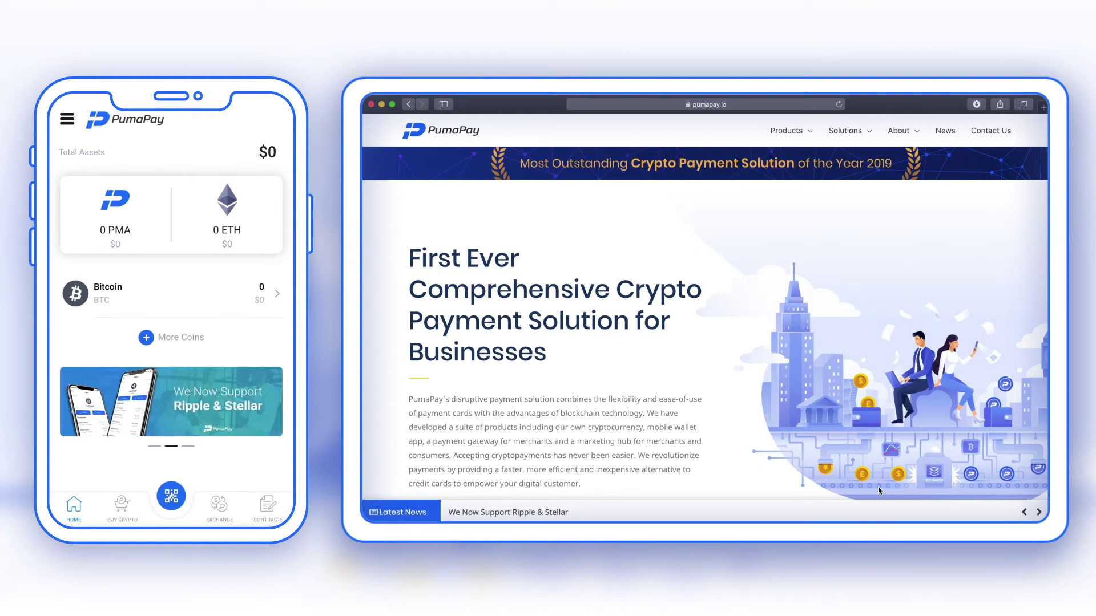
- Search for 'faucet' and open the Ropsten Ethereum Faucet site
click(740, 108)
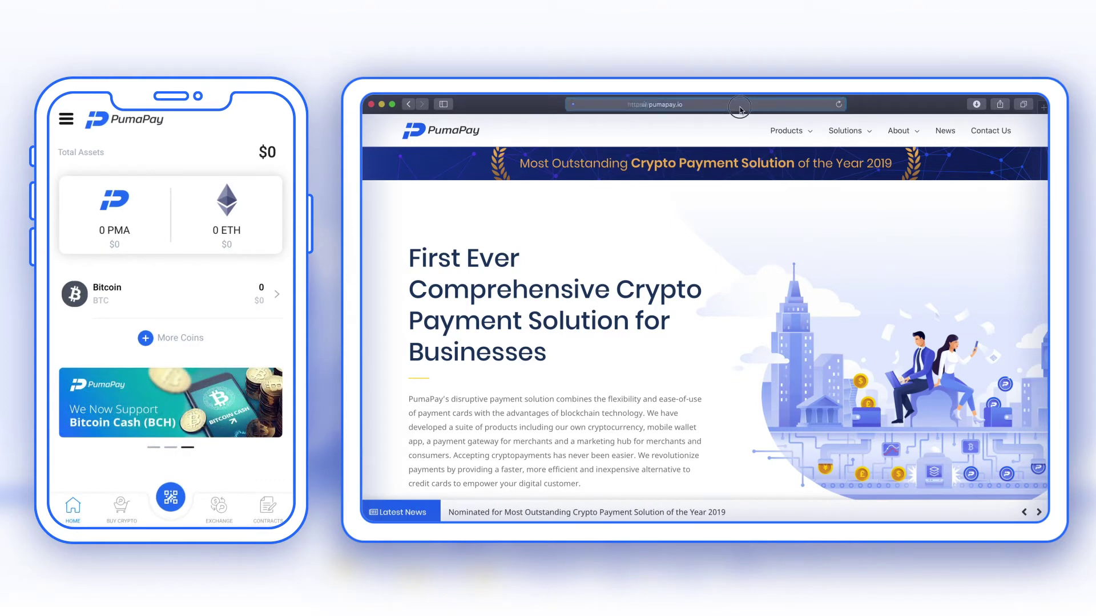
text(faucent)
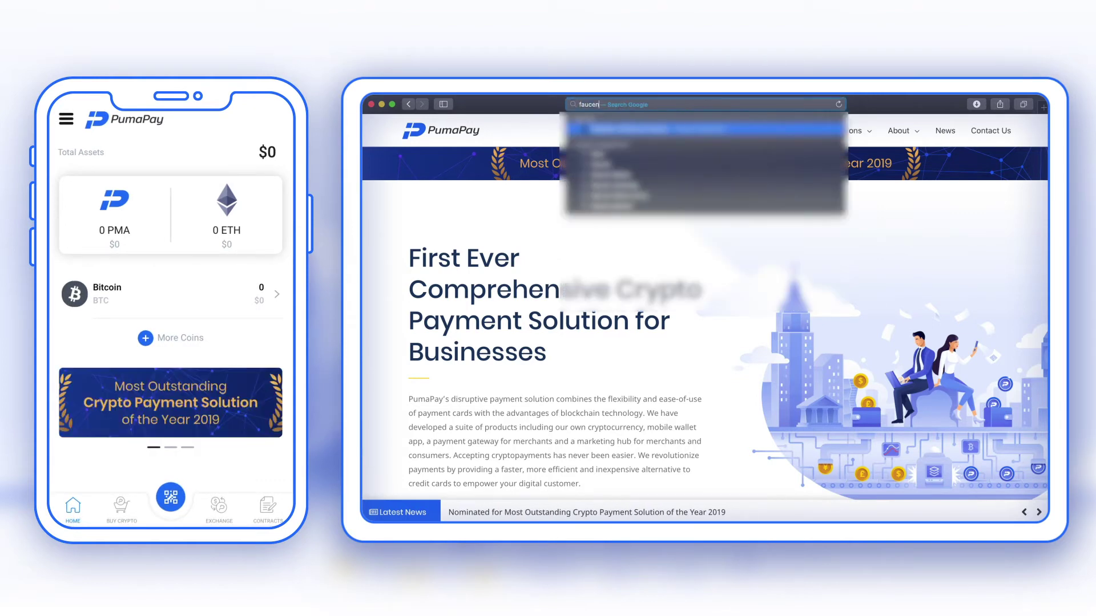
key(BackSpace)
key(BackSpace)
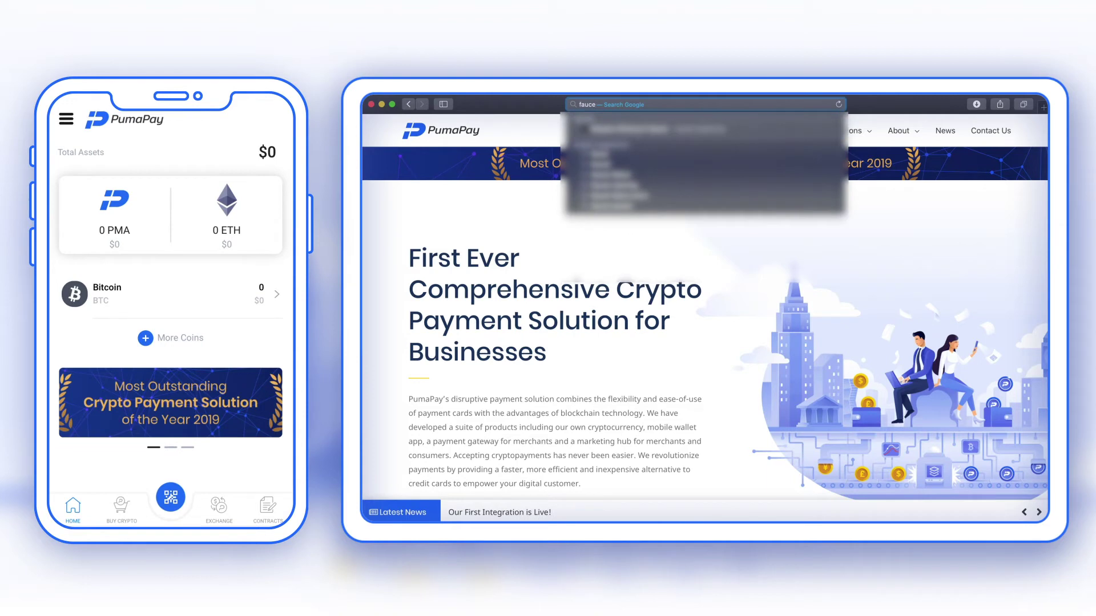
text(t.ropsten.be)
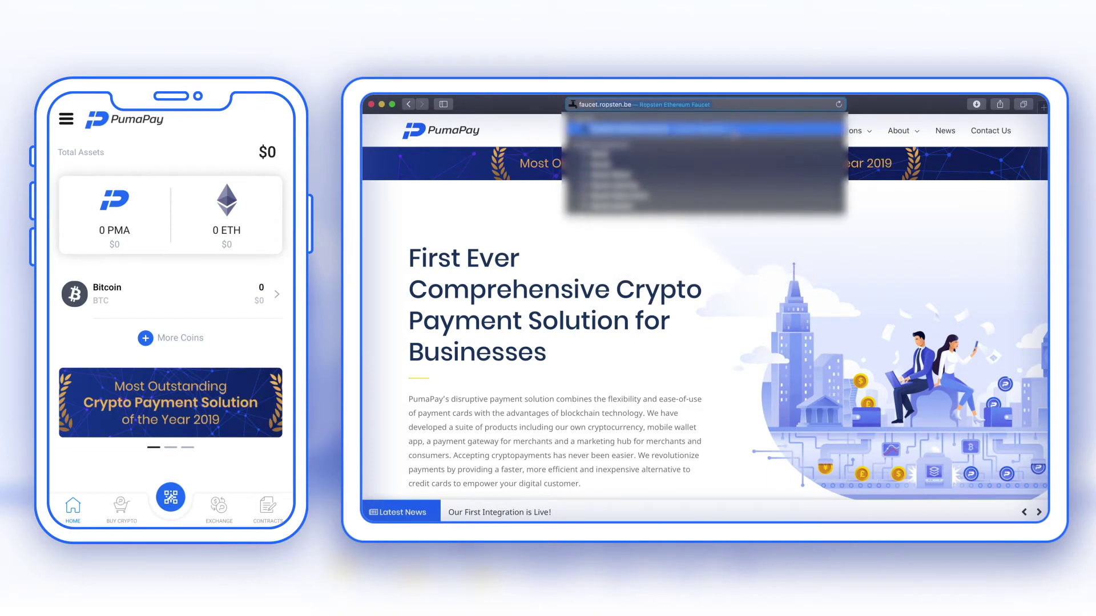
key(Return)
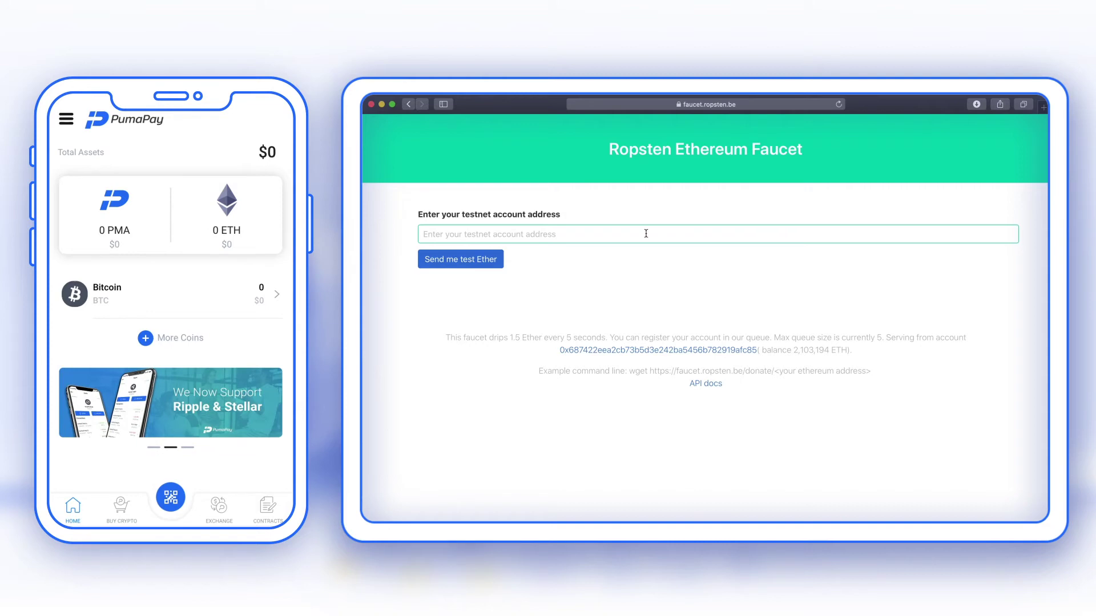
- Paste the wallet's receiving address and request test Ether
click(609, 233)
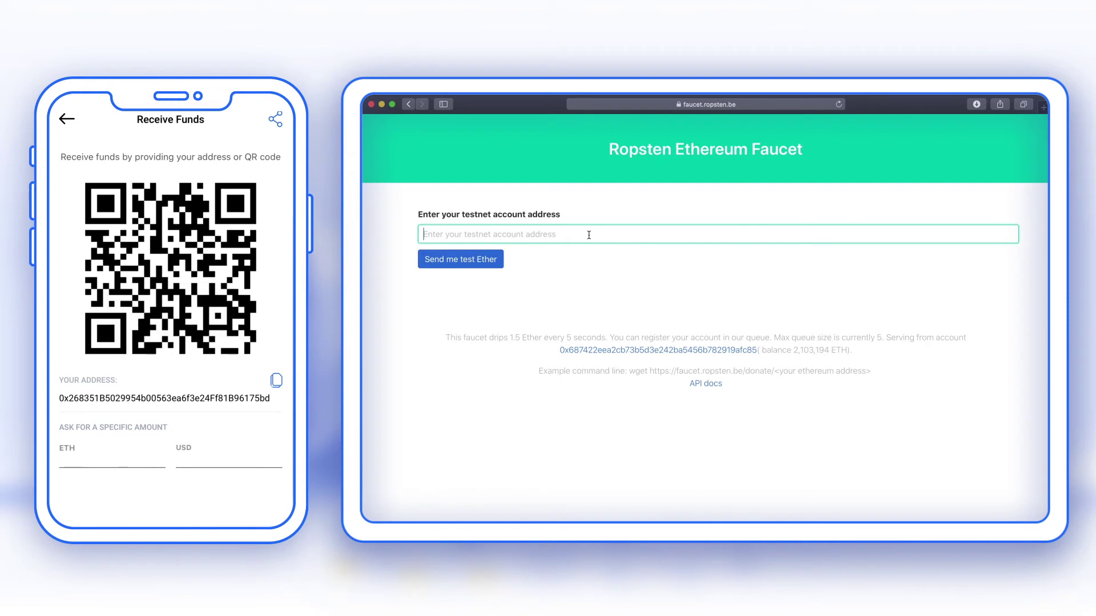
text(0x268351B5029954b00563ea6f3e24Ff81B96175bd)
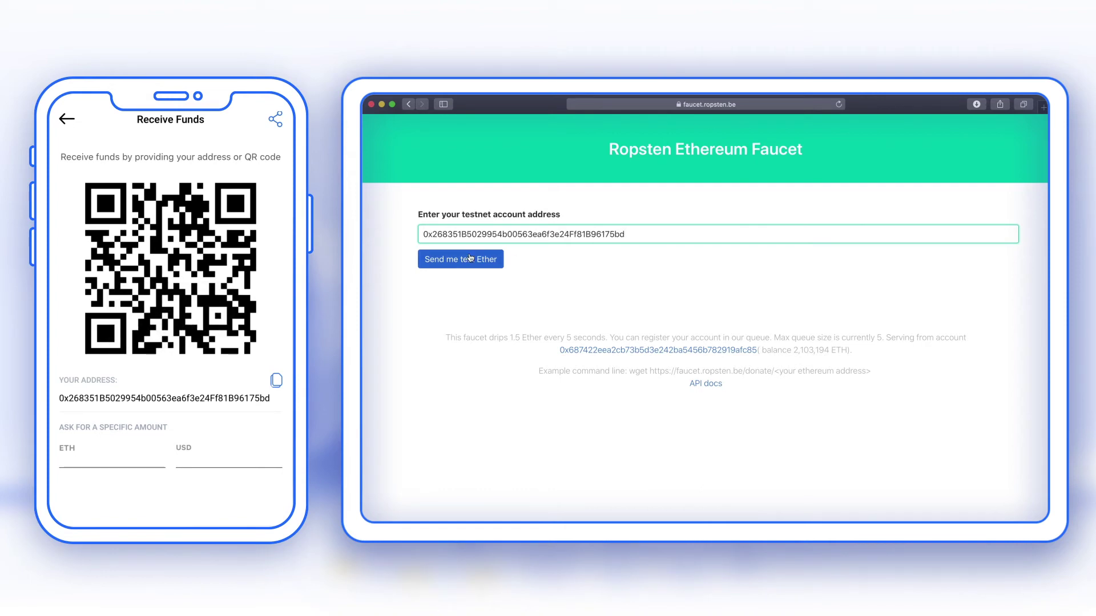
click(471, 258)
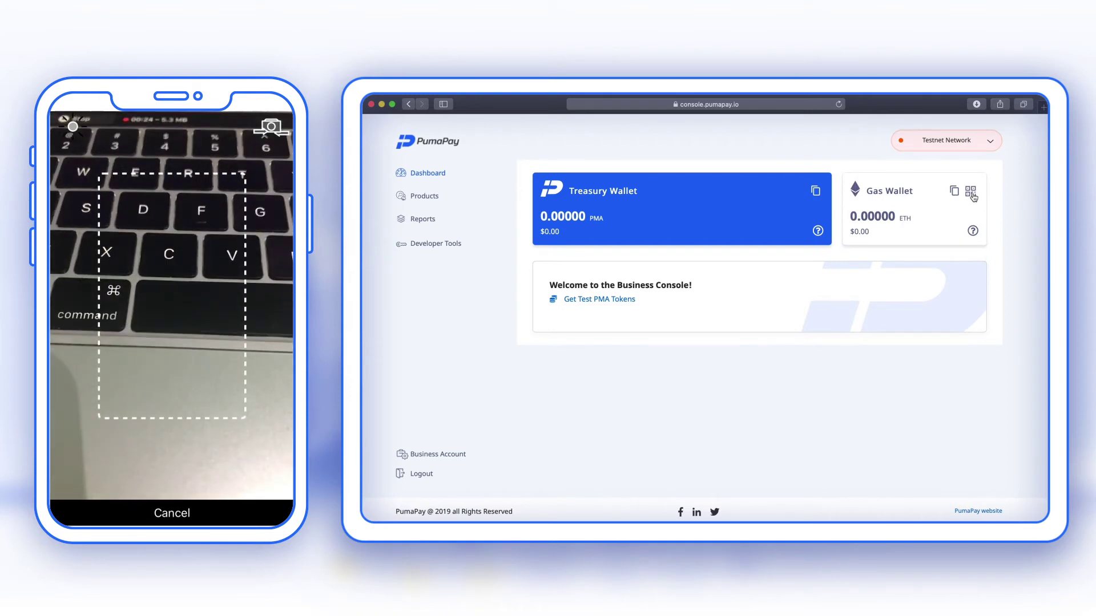
- Show the Gas Wallet's ETH deposit QR code and address
click(972, 195)
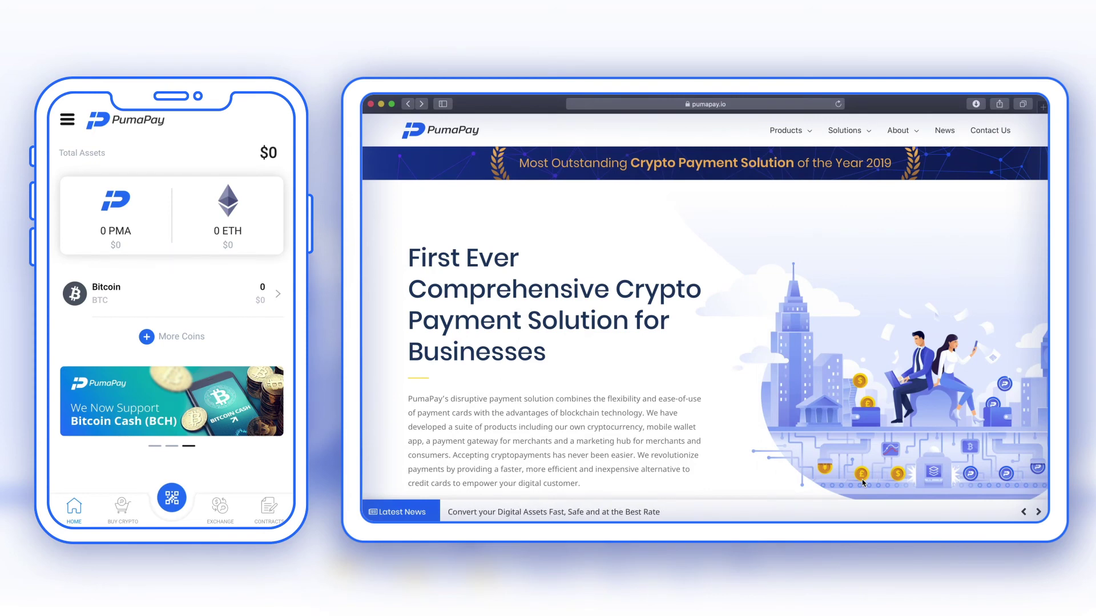
- Navigate Safari to faucet.pumapay.io
click(743, 104)
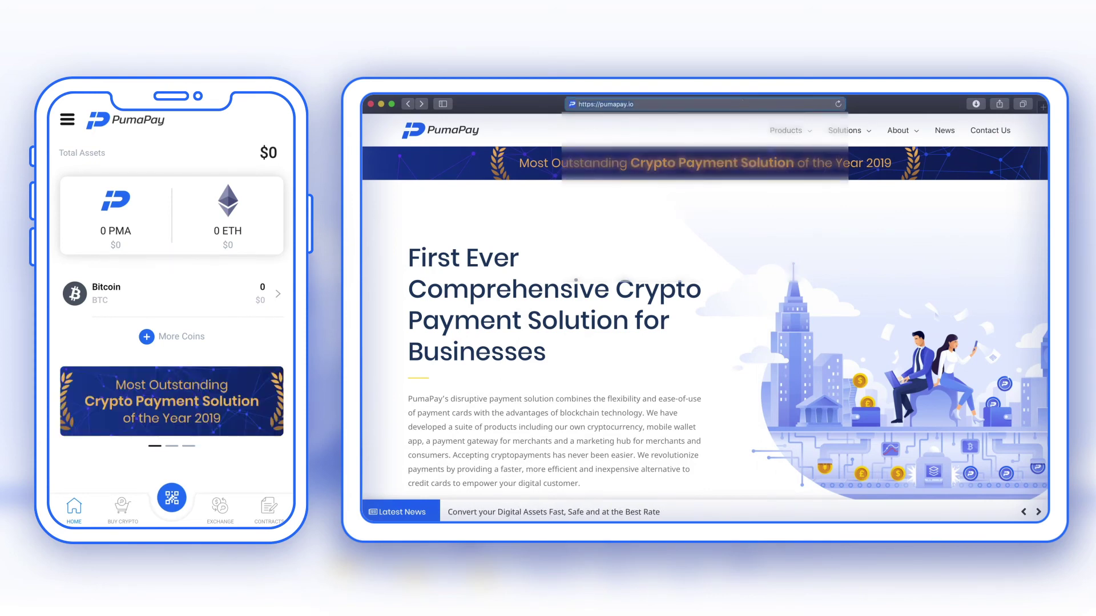
text(FAUCE)
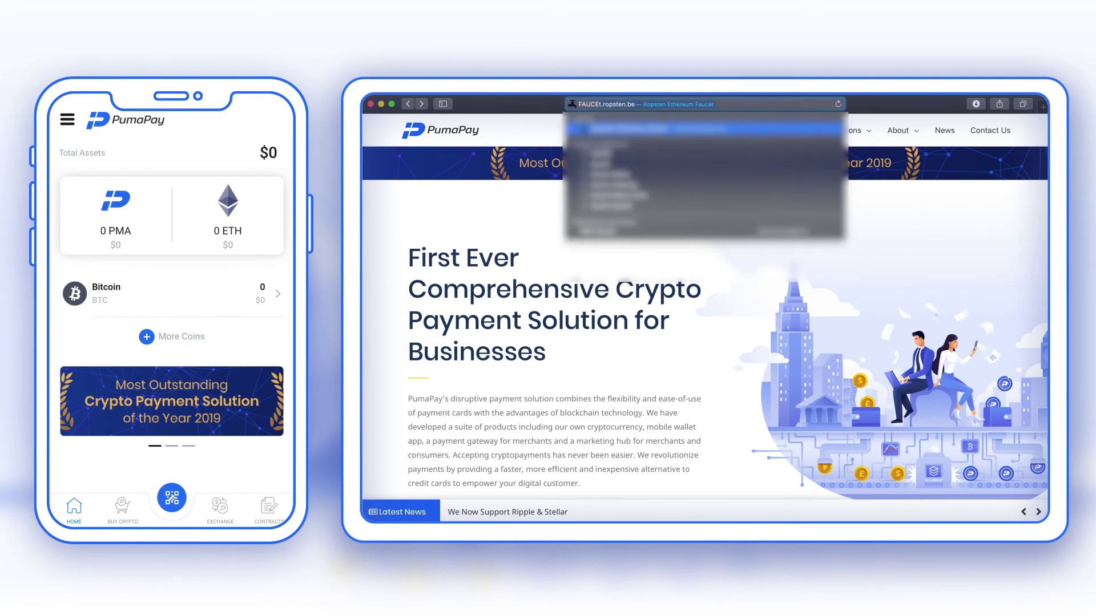
text(T)
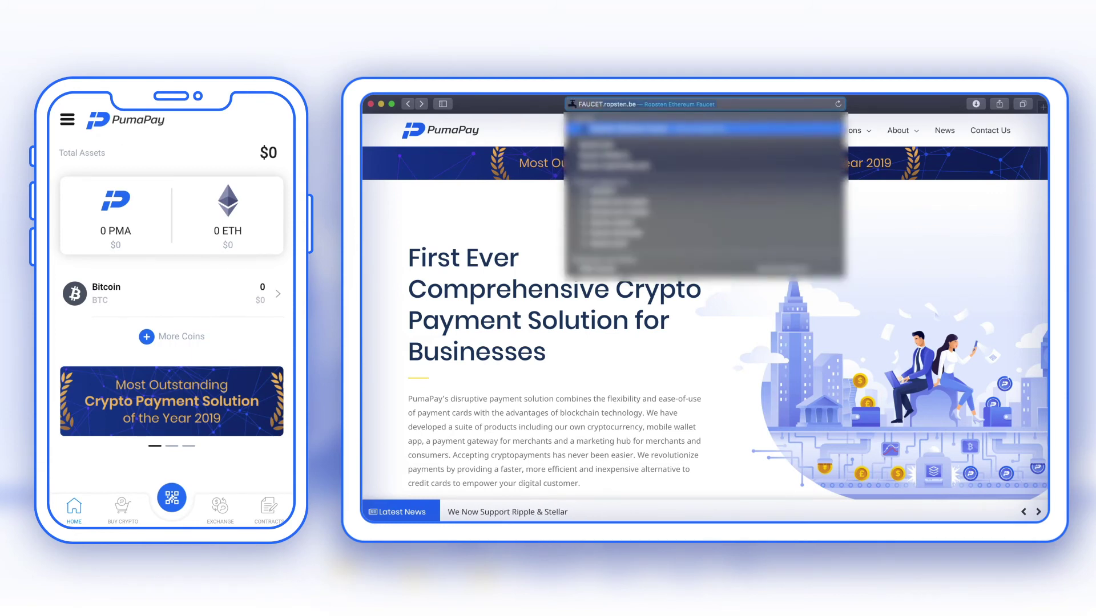
text(.pumapay.io/)
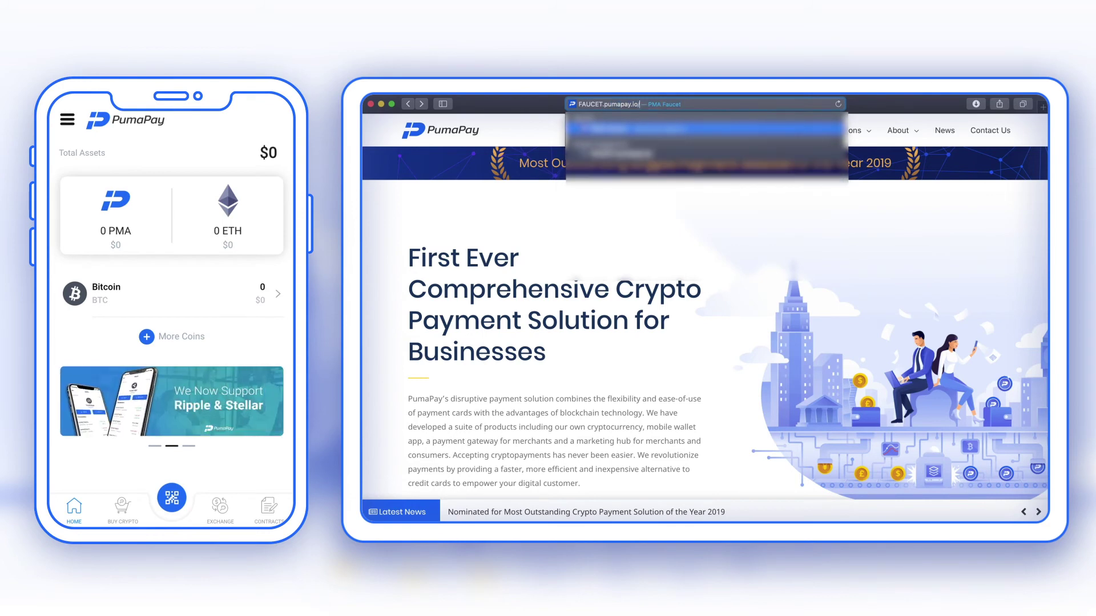
key(Return)
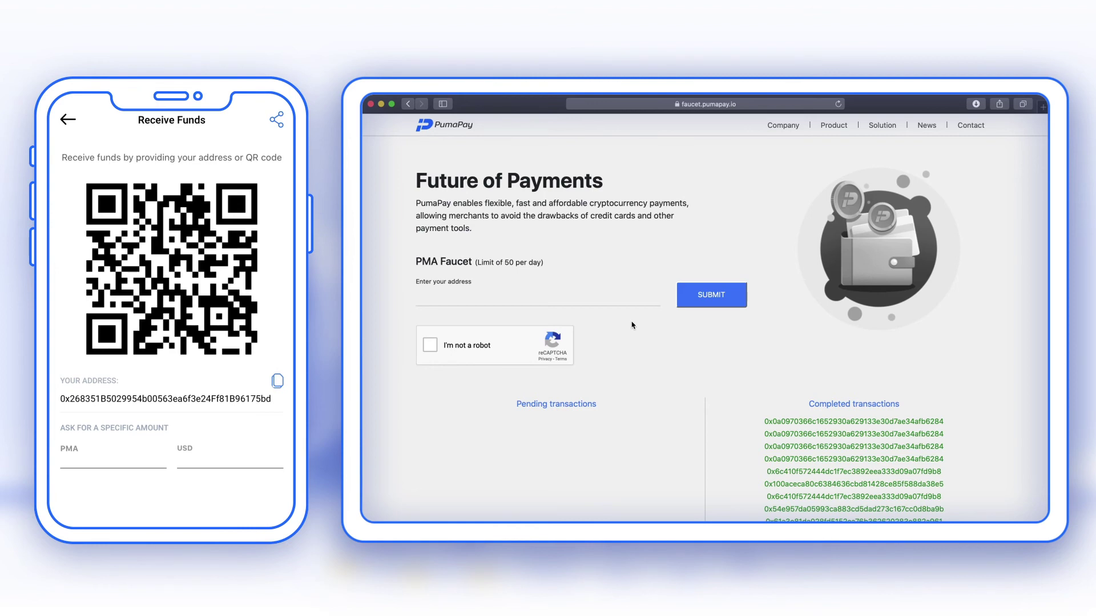
- Paste the copied mobile wallet address into the 'Enter your address' field
click(525, 298)
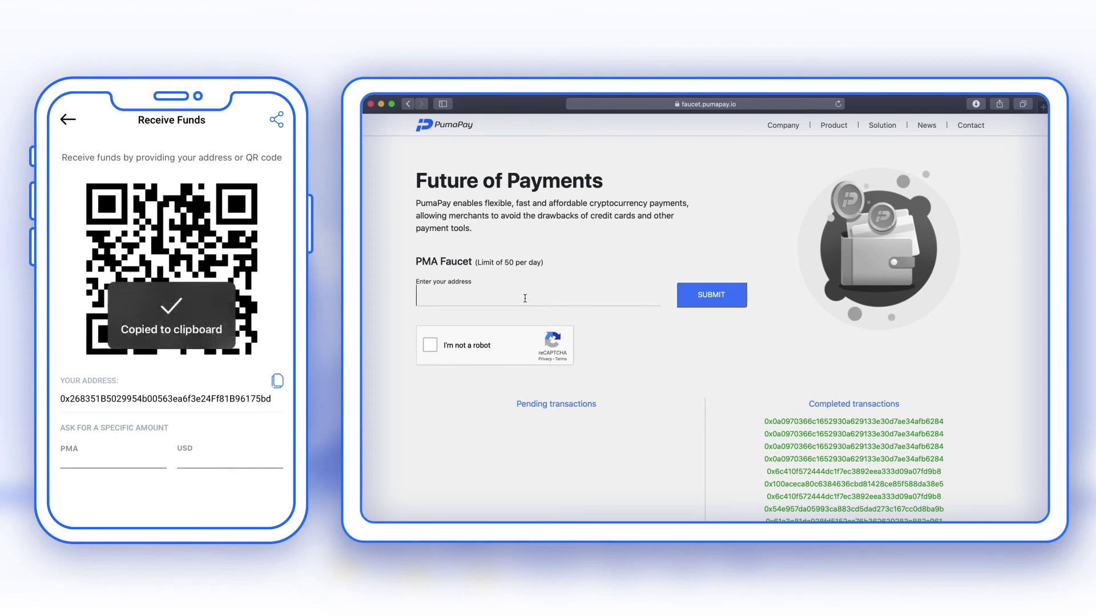
key(super+v)
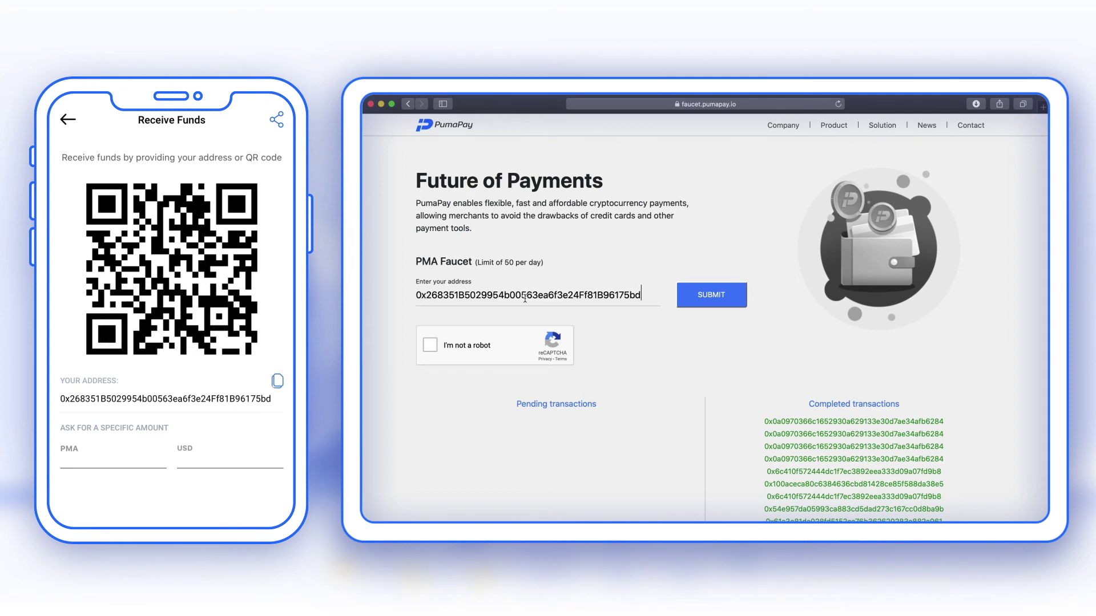
- Start the 'I'm not a robot' check and select all fire hydrant squares
click(430, 348)
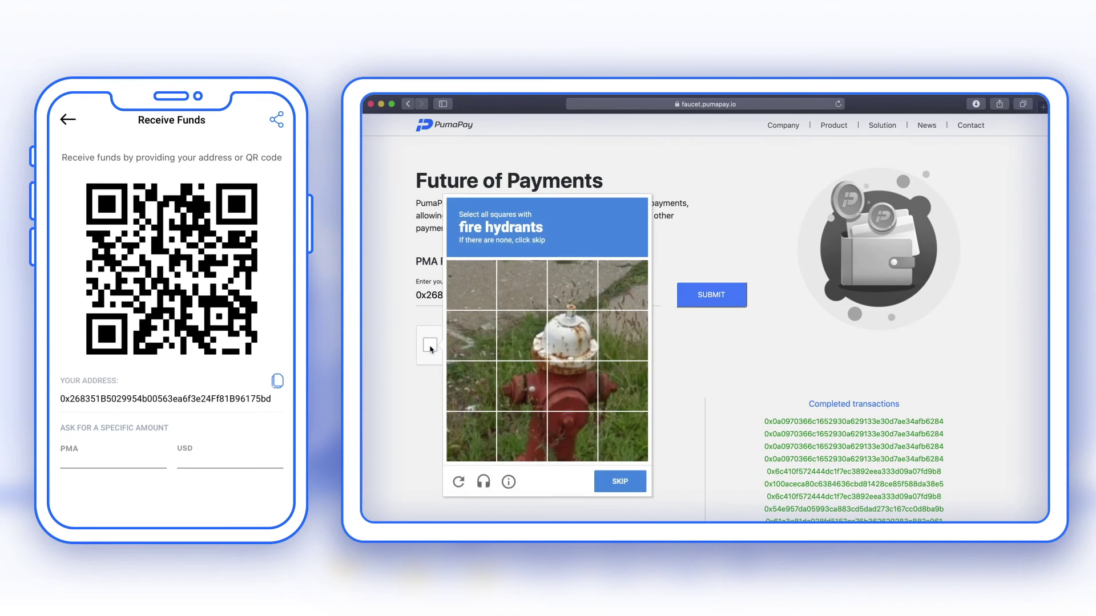
click(521, 336)
click(579, 333)
click(578, 299)
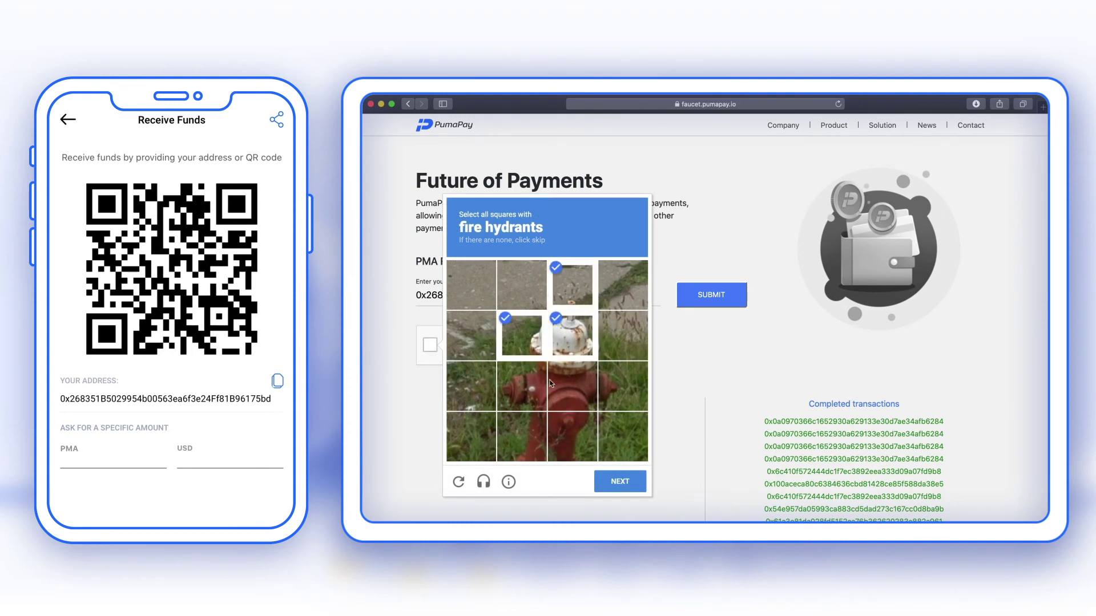
click(531, 385)
click(621, 382)
click(533, 434)
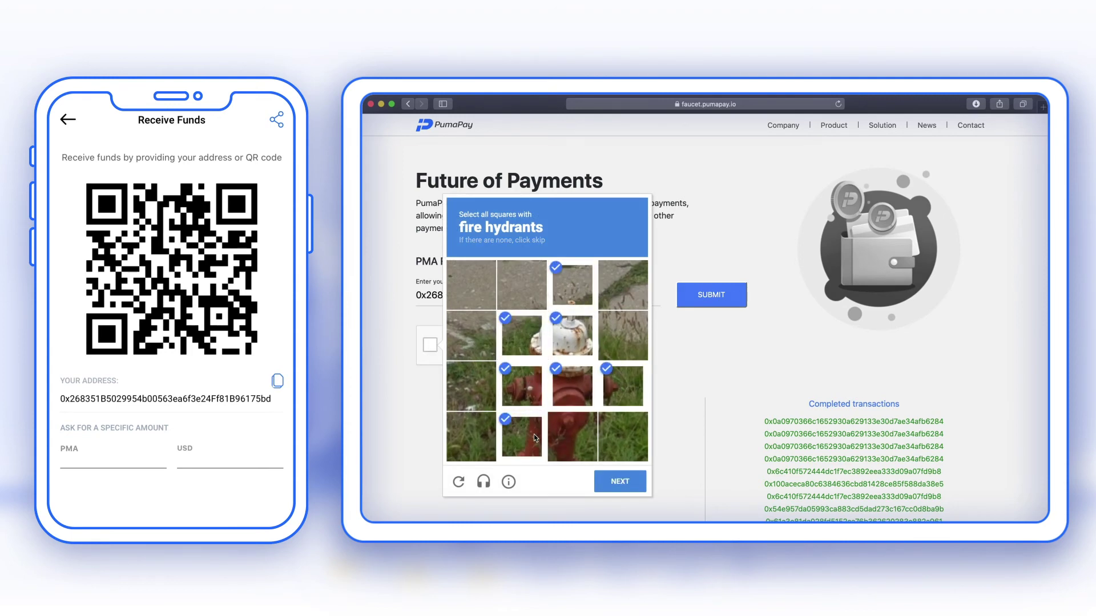
click(570, 430)
click(614, 482)
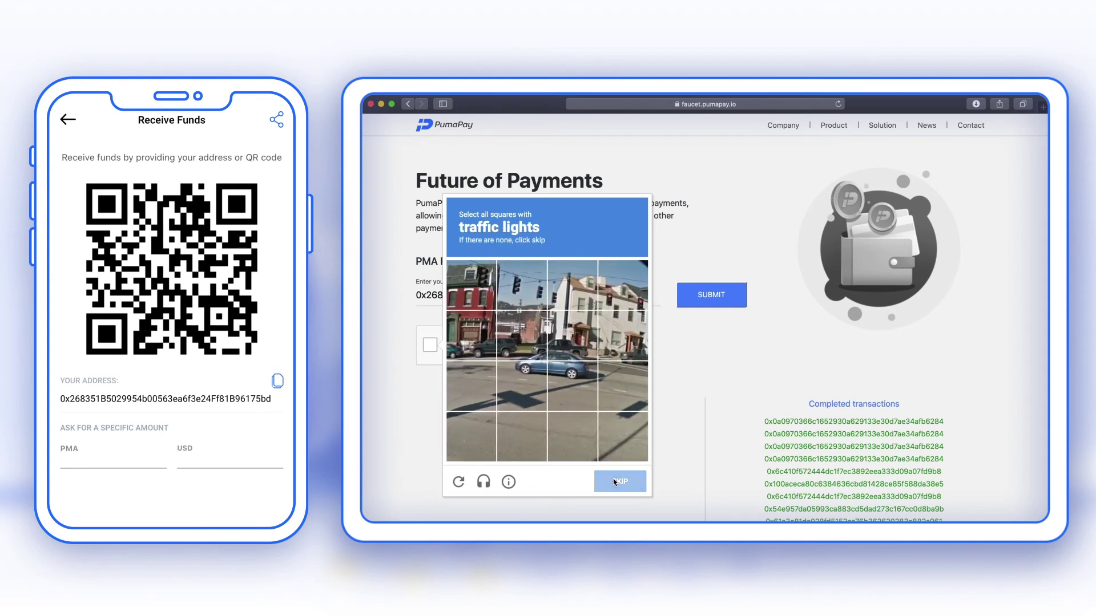
- Select the top-row traffic light squares, verify, and submit the address for test PMA
click(474, 278)
click(520, 286)
click(570, 286)
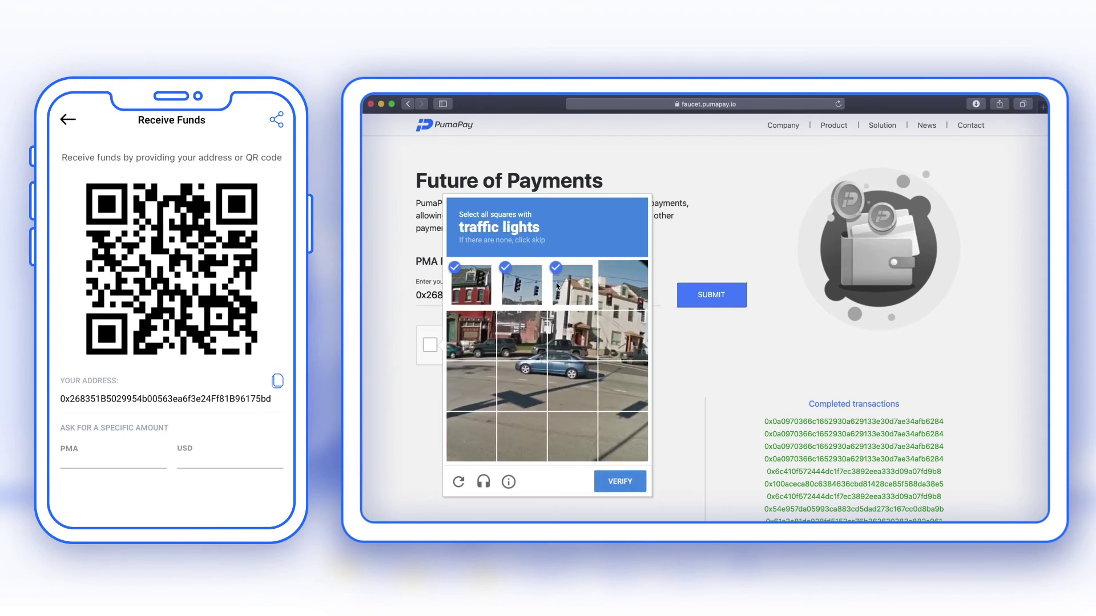
click(608, 290)
click(630, 473)
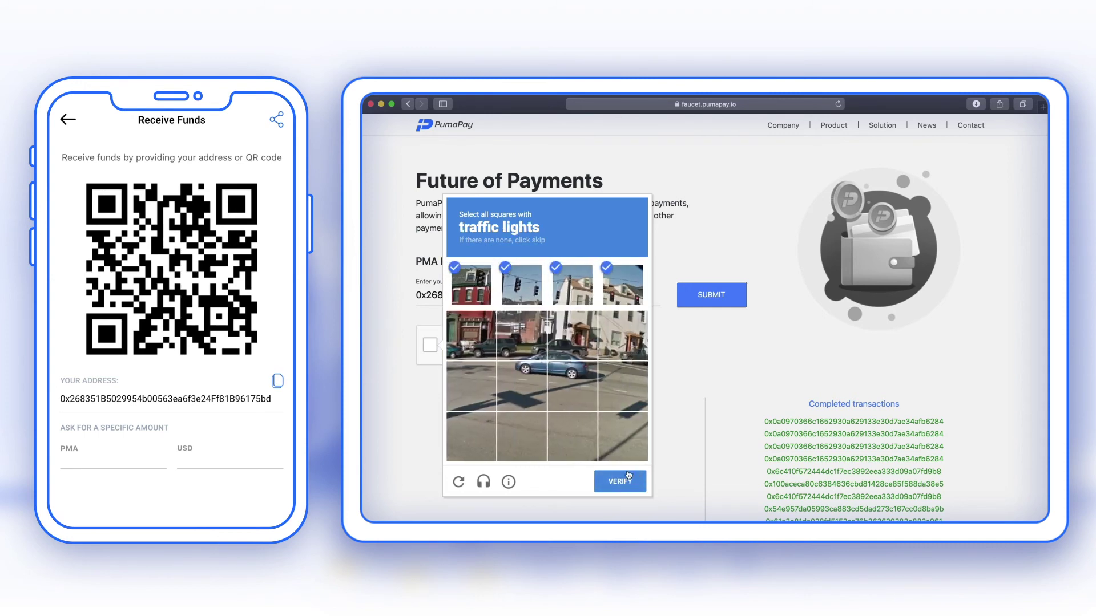
click(719, 303)
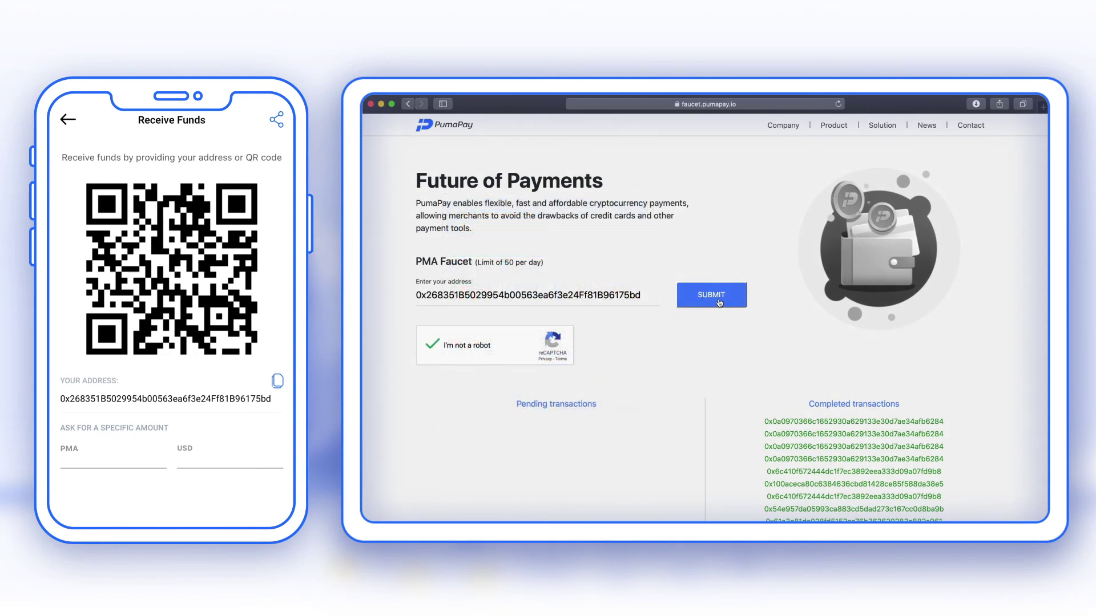